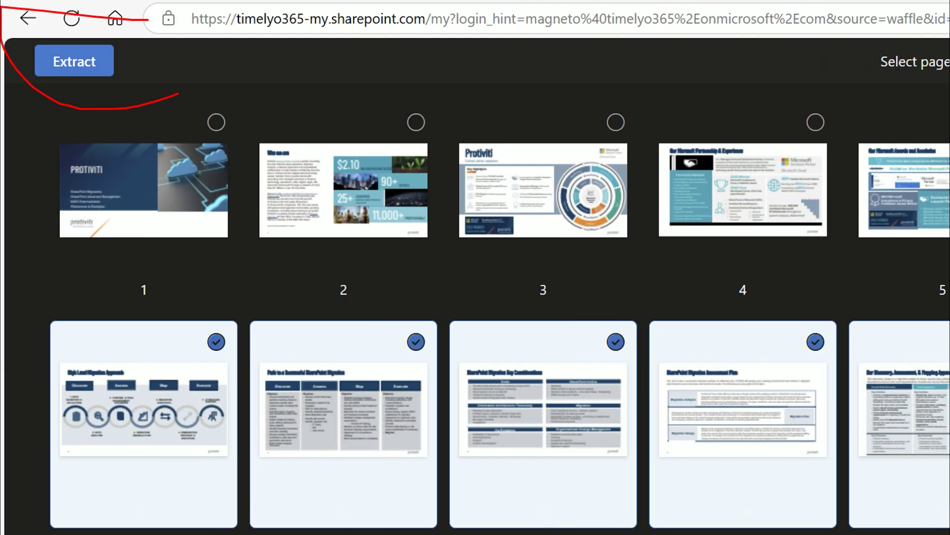
- Extract the ticked migration pages into a new PDF, M365 & SharePoint.pdf, saved in Demo
{"action": "left_click", "coordinate": [67, 64]}
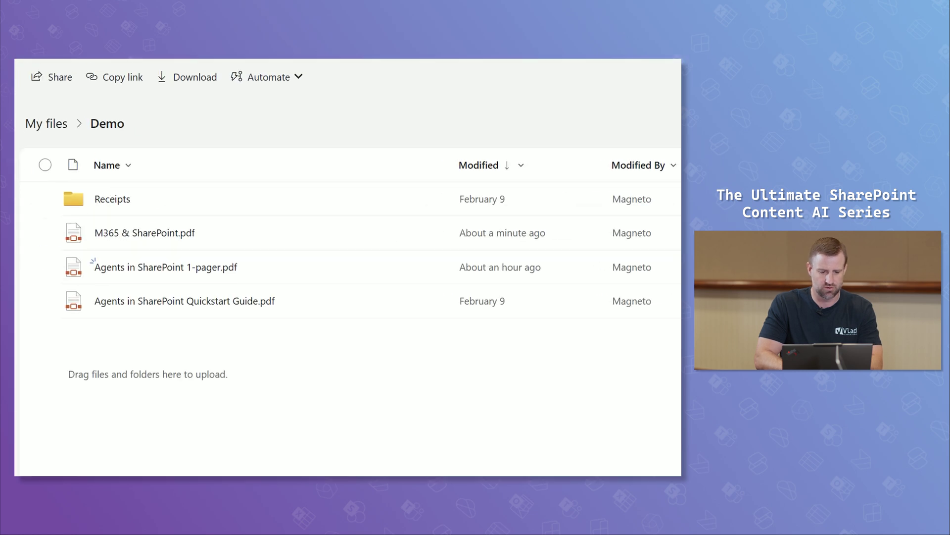
{"action": "mouse_move", "coordinate": [222, 208]}
{"action": "left_mouse_down"}
{"action": "mouse_move", "coordinate": [15, 230]}
{"action": "mouse_move", "coordinate": [325, 217]}
{"action": "mouse_move", "coordinate": [189, 173]}
{"action": "left_mouse_up"}
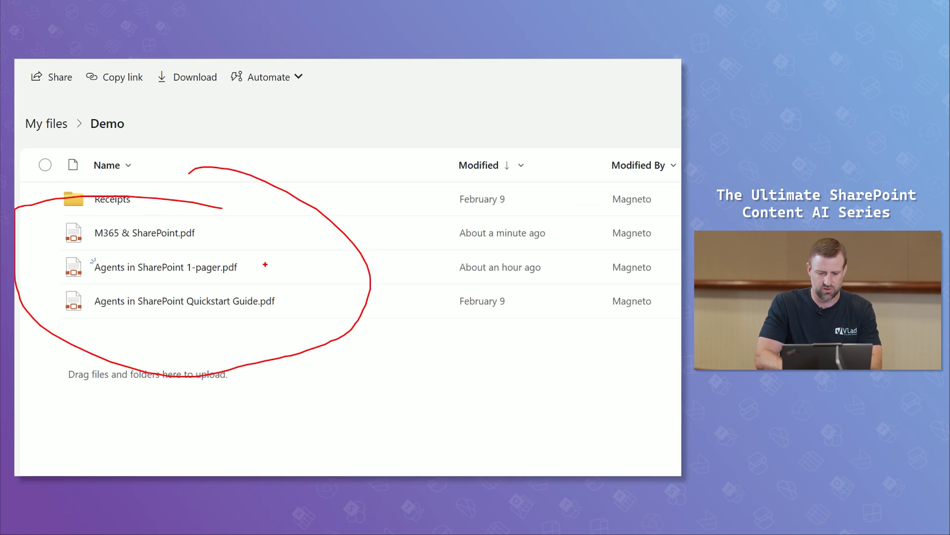
{"action": "left_click_drag", "start_coordinate": [265, 265], "coordinate": [292, 250]}
{"action": "left_click_drag", "start_coordinate": [282, 303], "coordinate": [307, 283]}
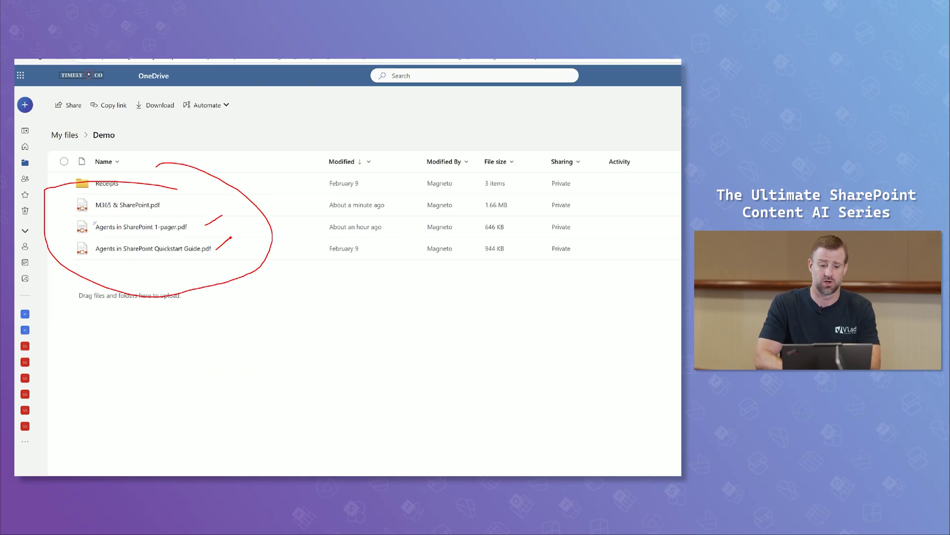
{"action": "left_click", "coordinate": [103, 214]}
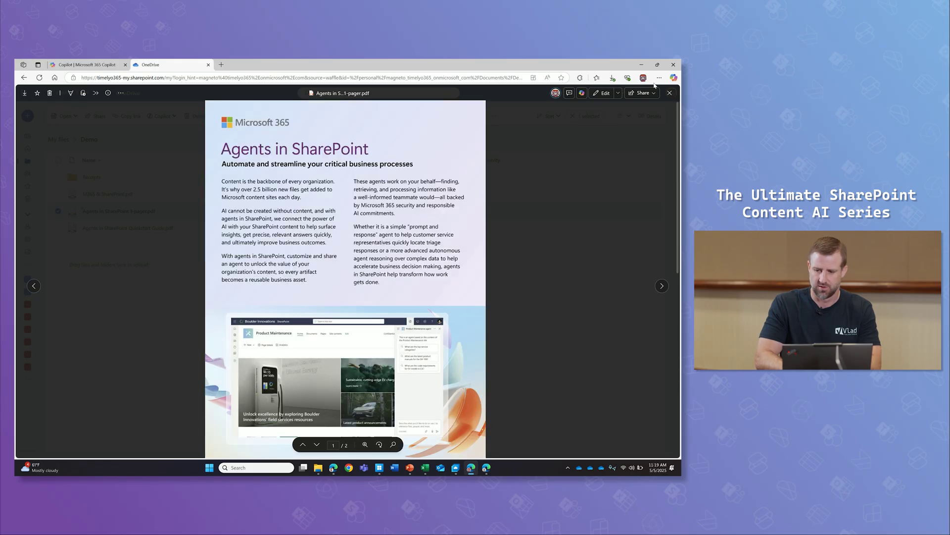
{"action": "key", "text": "Escape"}
- Open Agents in SharePoint Quickstart Guide.pdf in the viewer and scroll over its page
{"action": "left_click", "coordinate": [126, 232]}
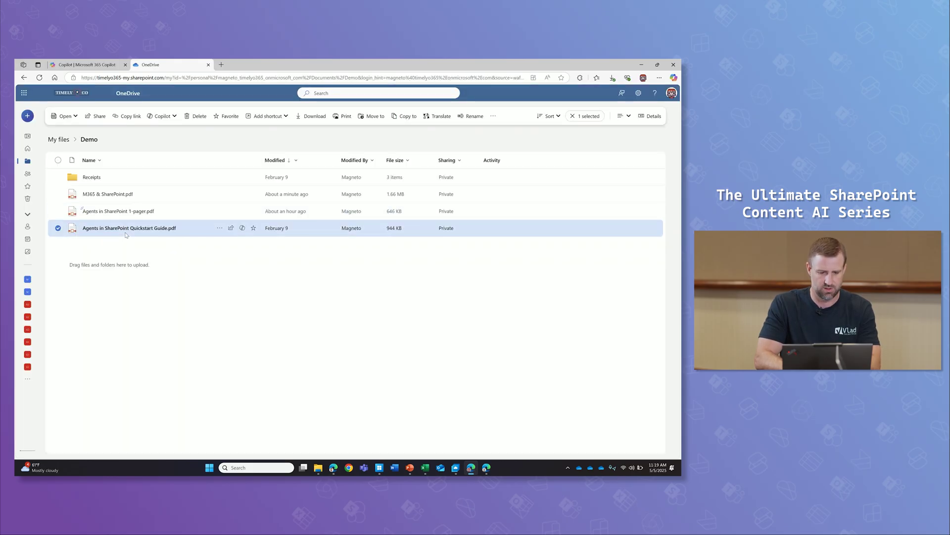
{"action": "left_click", "coordinate": [130, 231]}
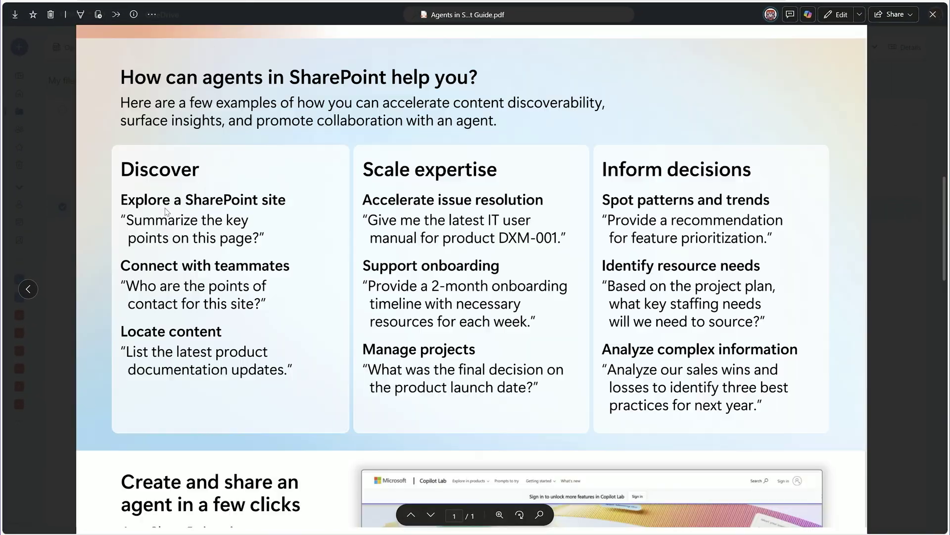
{"action": "scroll", "coordinate": [241, 241], "scroll_direction": "down", "scroll_amount": 1}
{"action": "scroll", "coordinate": [250, 258], "scroll_direction": "up", "scroll_amount": 2}
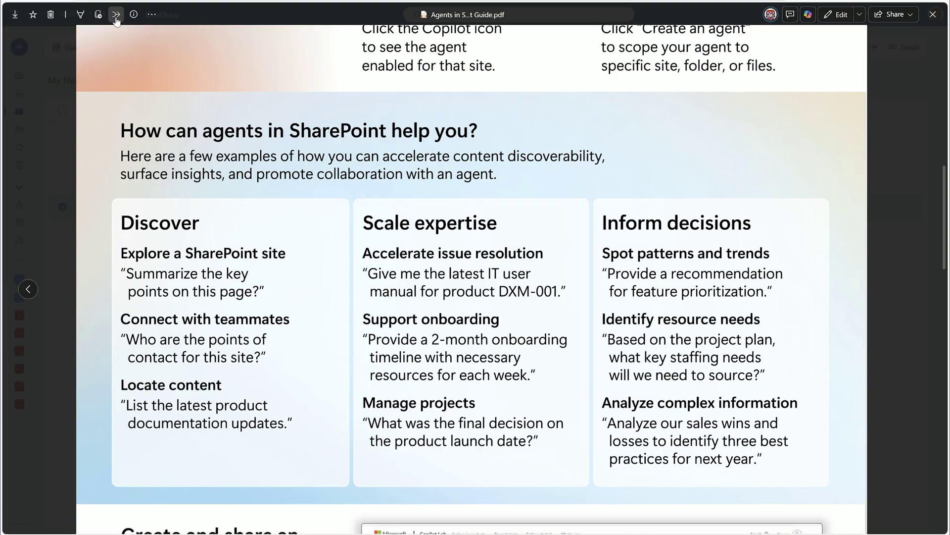
- Merge the Quickstart Guide with Agents in SharePoint 1-pager.pdf and proceed to saving
{"action": "left_click", "coordinate": [118, 46]}
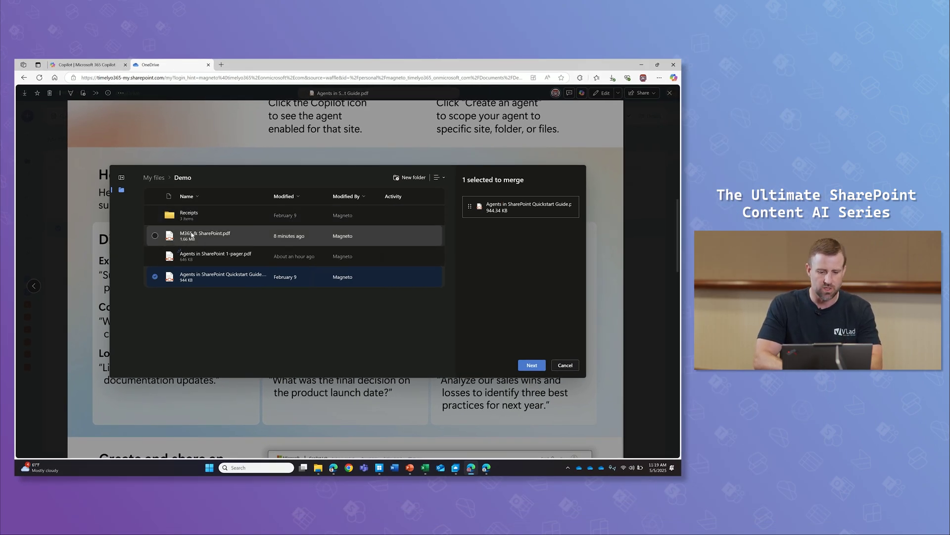
{"action": "left_click", "coordinate": [180, 252]}
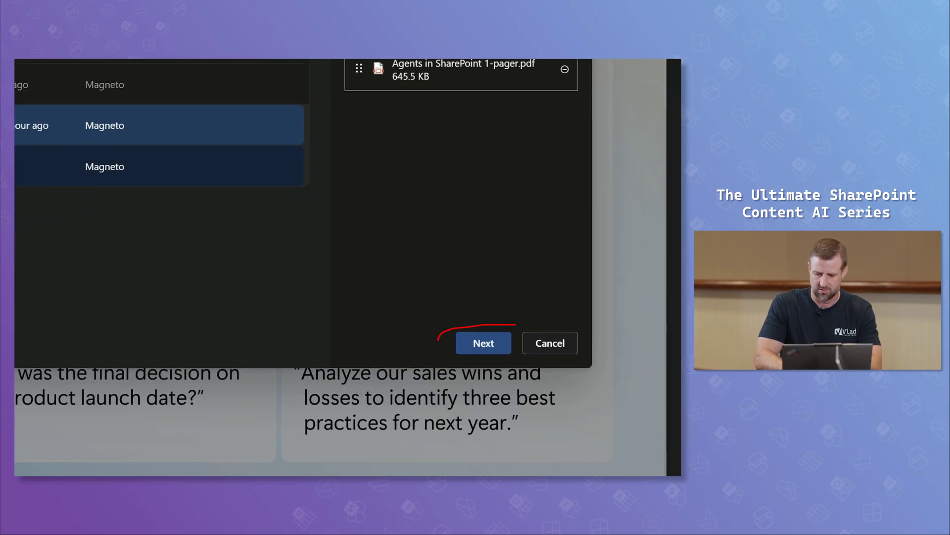
{"action": "left_click", "coordinate": [483, 343]}
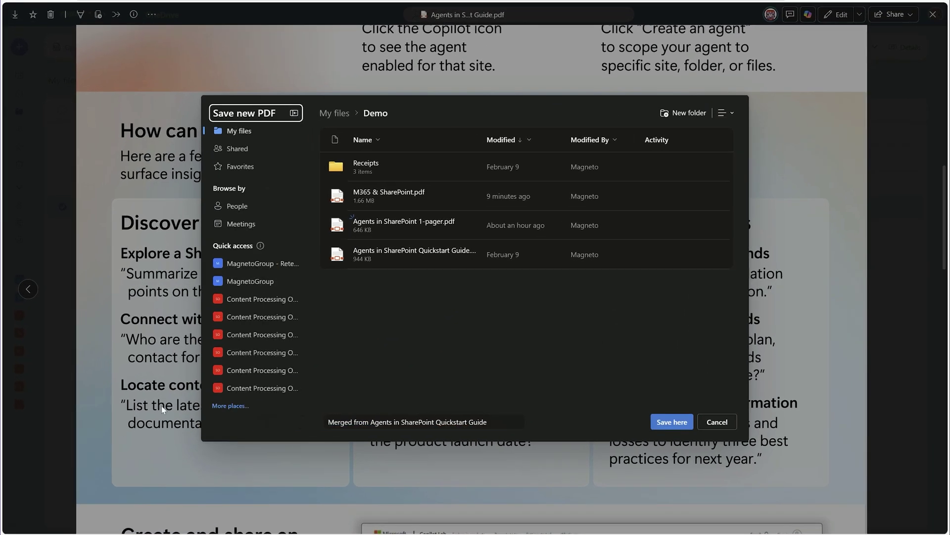
- Name the merged PDF 'A new Agents in SharePoint Quickstart Guide' and save it in Demo
{"action": "left_click", "coordinate": [366, 420]}
{"action": "left_click", "coordinate": [172, 426]}
{"action": "left_click", "coordinate": [384, 421]}
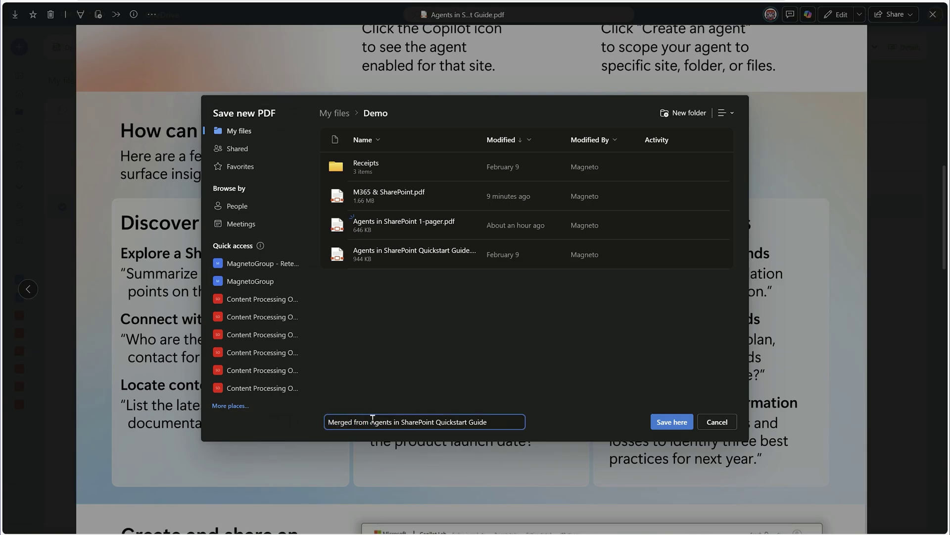
{"action": "type", "text": "A new"}
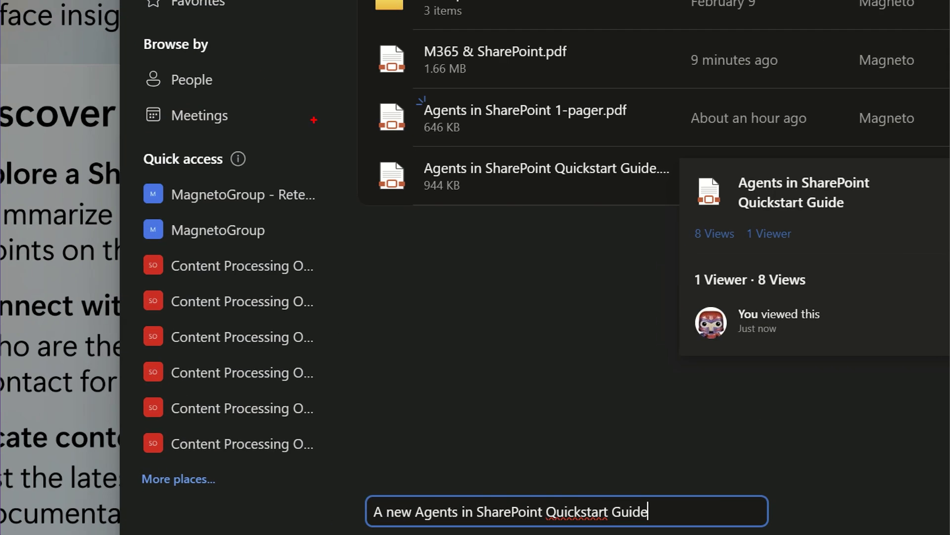
{"action": "left_click_drag", "start_coordinate": [321, 122], "coordinate": [55, 297]}
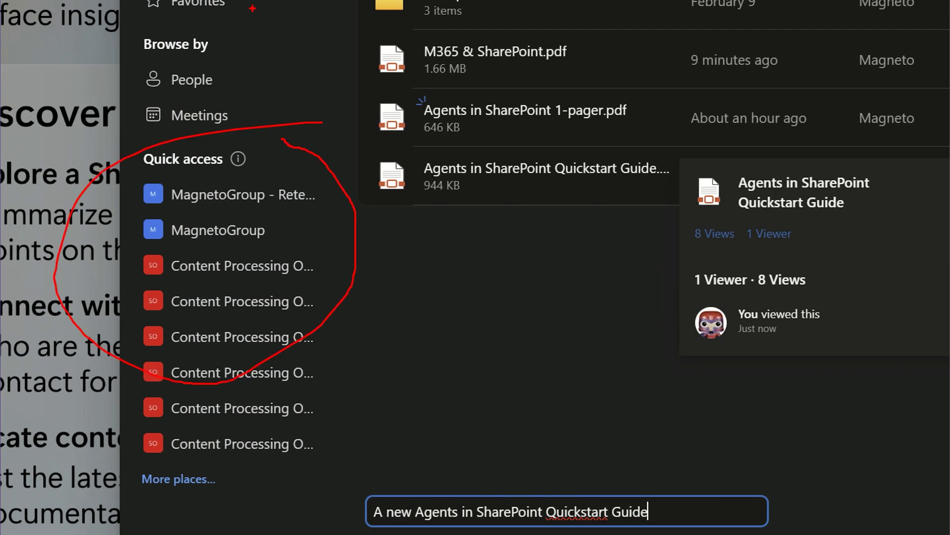
{"action": "key", "text": "Escape"}
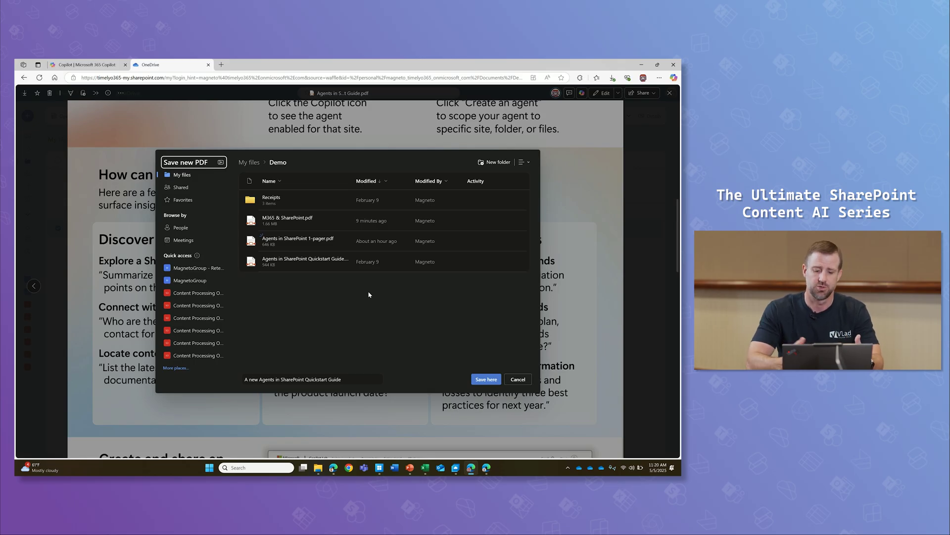
{"action": "left_click", "coordinate": [484, 381]}
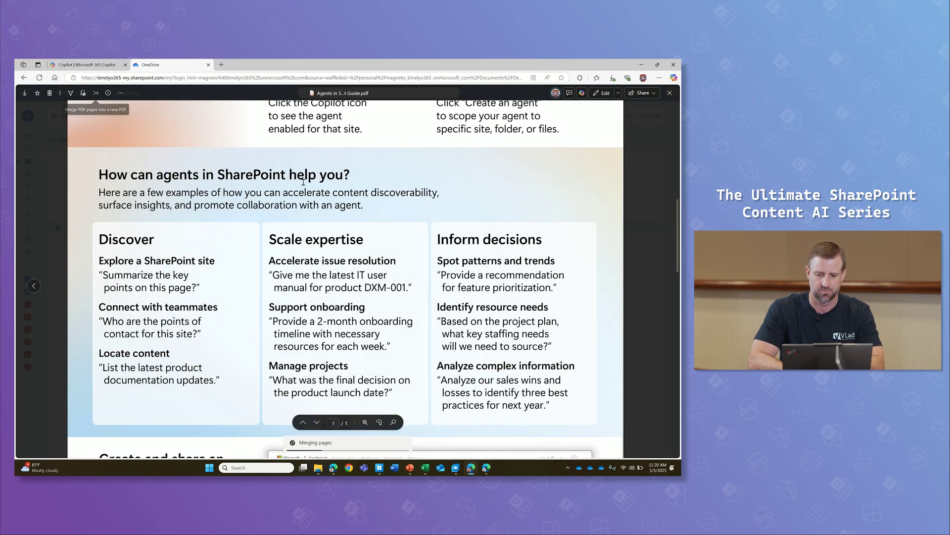
- Close the PDF and reload the Demo folder to show the new merged PDF
{"action": "left_click", "coordinate": [669, 93]}
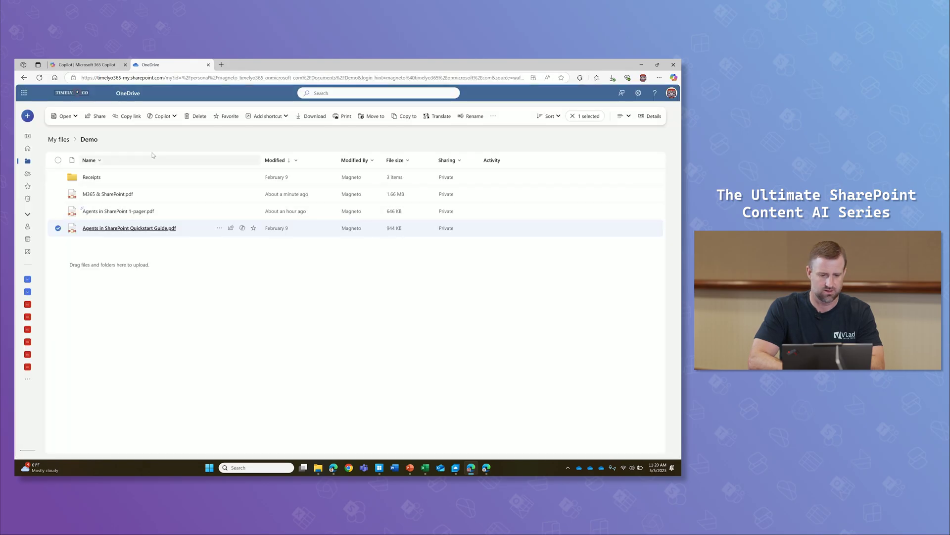
{"action": "left_click", "coordinate": [40, 77]}
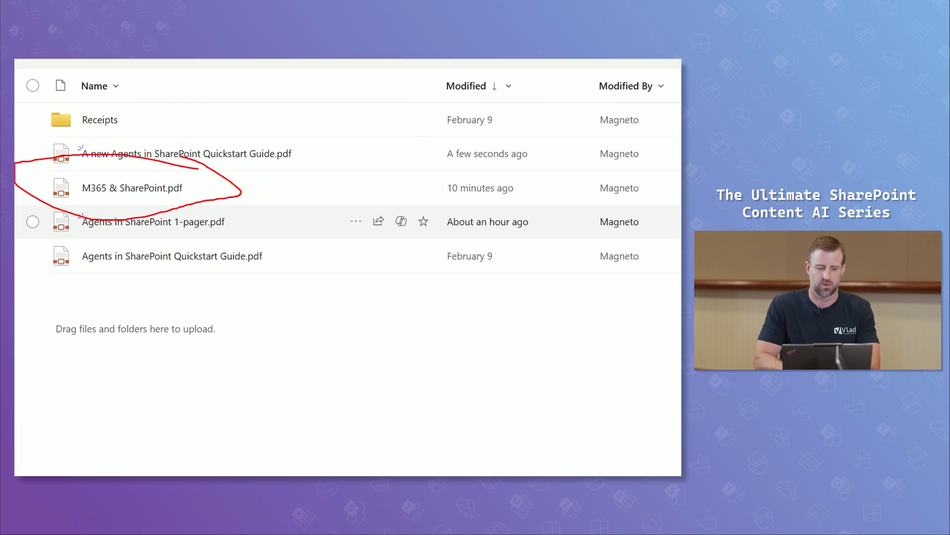
- Open M365 & SharePoint.pdf and scroll down to the High Level Migration Approach page
{"action": "left_click", "coordinate": [145, 194]}
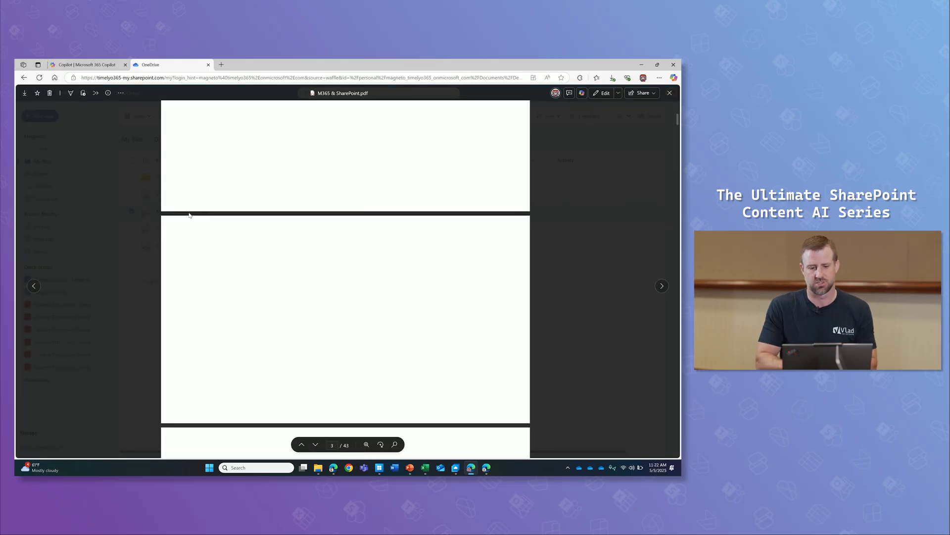
{"action": "scroll", "coordinate": [188, 215], "scroll_direction": "down", "scroll_amount": 2}
{"action": "scroll", "coordinate": [188, 215], "scroll_direction": "down", "scroll_amount": 3}
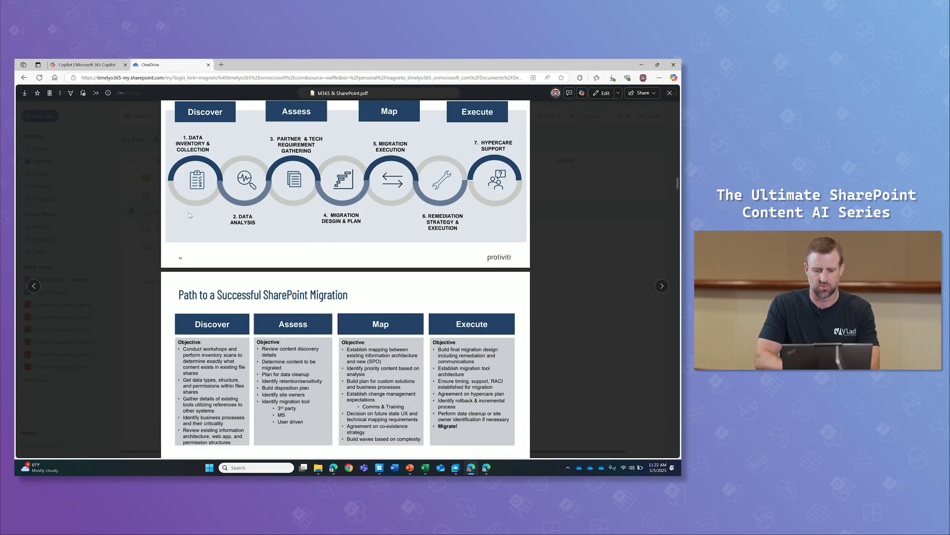
{"action": "scroll", "coordinate": [190, 215], "scroll_direction": "down", "scroll_amount": 10}
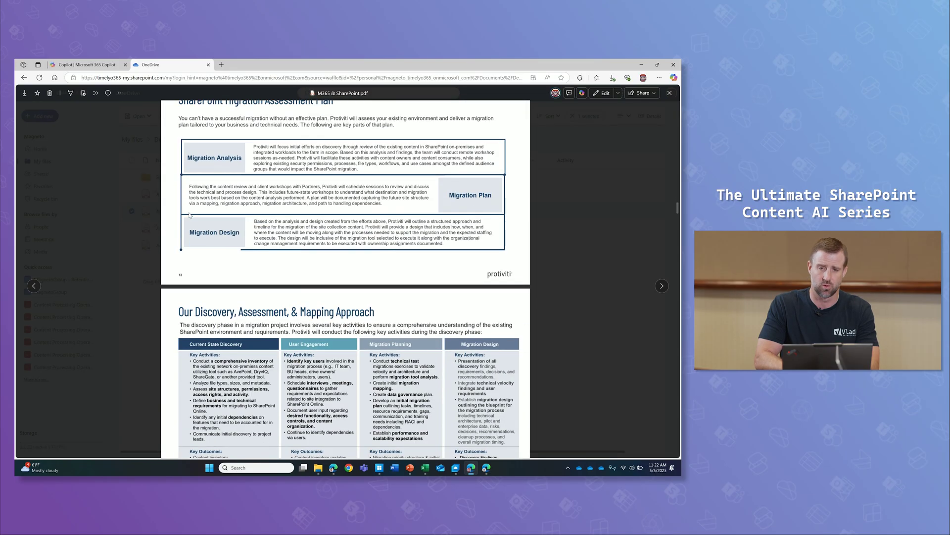
{"action": "scroll", "coordinate": [190, 215], "scroll_direction": "down", "scroll_amount": 20}
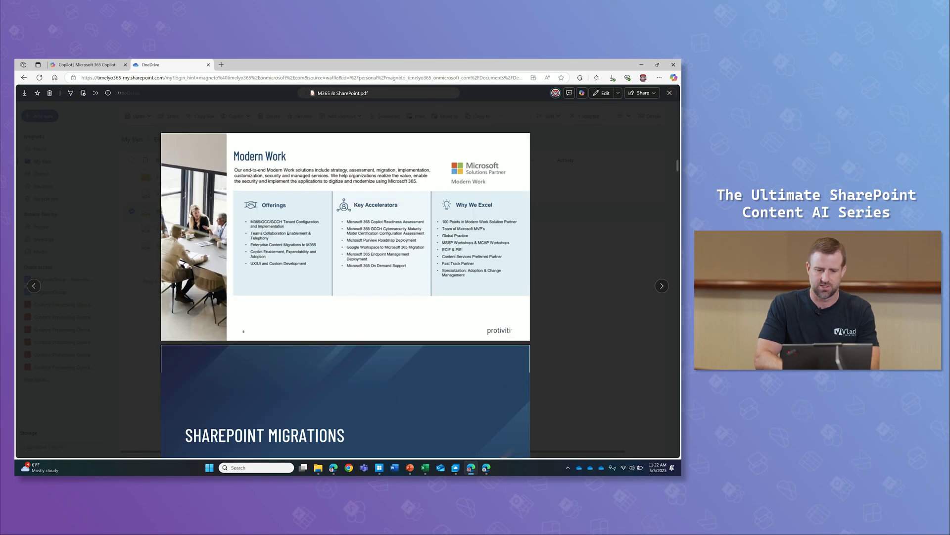
{"action": "scroll", "coordinate": [189, 214], "scroll_direction": "down", "scroll_amount": 20}
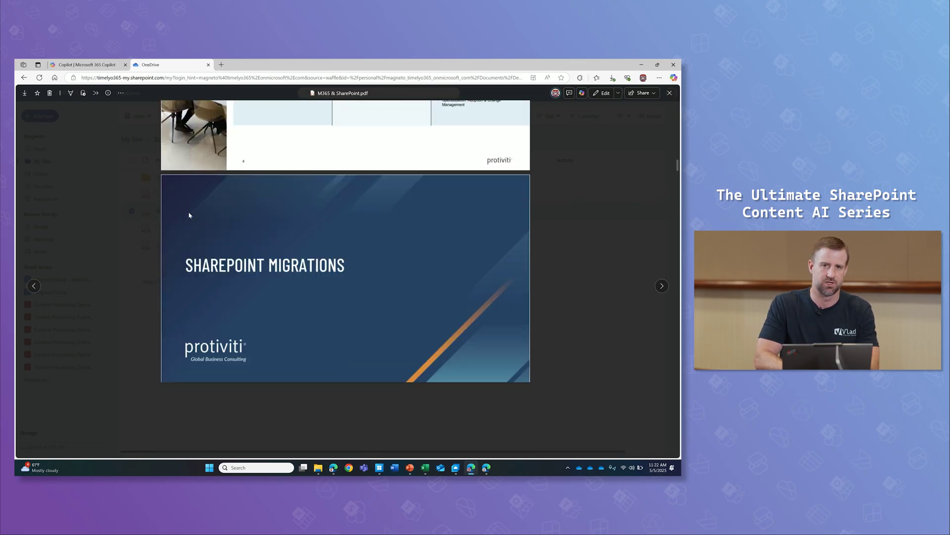
{"action": "scroll", "coordinate": [189, 215], "scroll_direction": "down", "scroll_amount": 3}
{"action": "scroll", "coordinate": [189, 215], "scroll_direction": "up", "scroll_amount": 4}
{"action": "scroll", "coordinate": [190, 214], "scroll_direction": "down", "scroll_amount": 2}
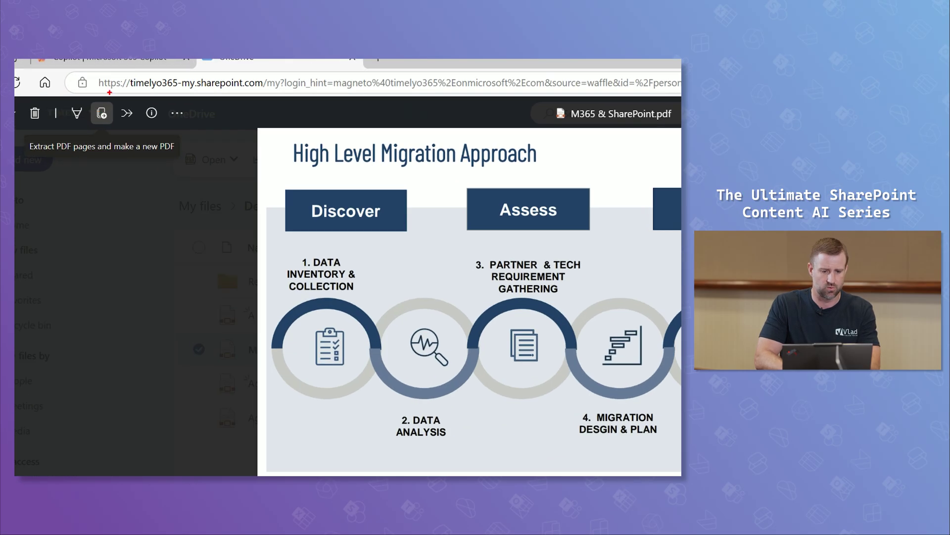
- Tick pages 9 through 16 for extraction
{"action": "left_click_drag", "start_coordinate": [109, 92], "coordinate": [94, 79]}
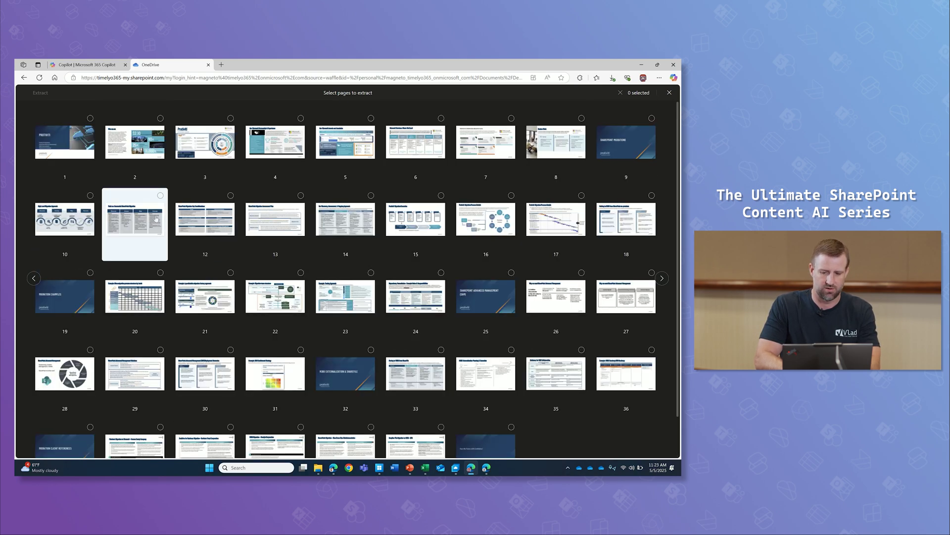
{"action": "left_click", "coordinate": [65, 212]}
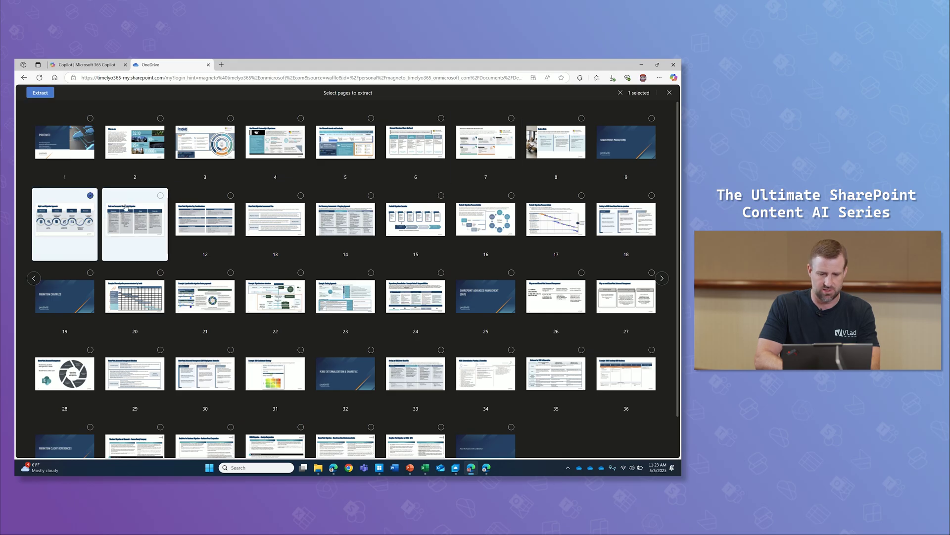
{"action": "left_click", "coordinate": [132, 210]}
{"action": "left_click", "coordinate": [198, 207]}
{"action": "left_click", "coordinate": [601, 159]}
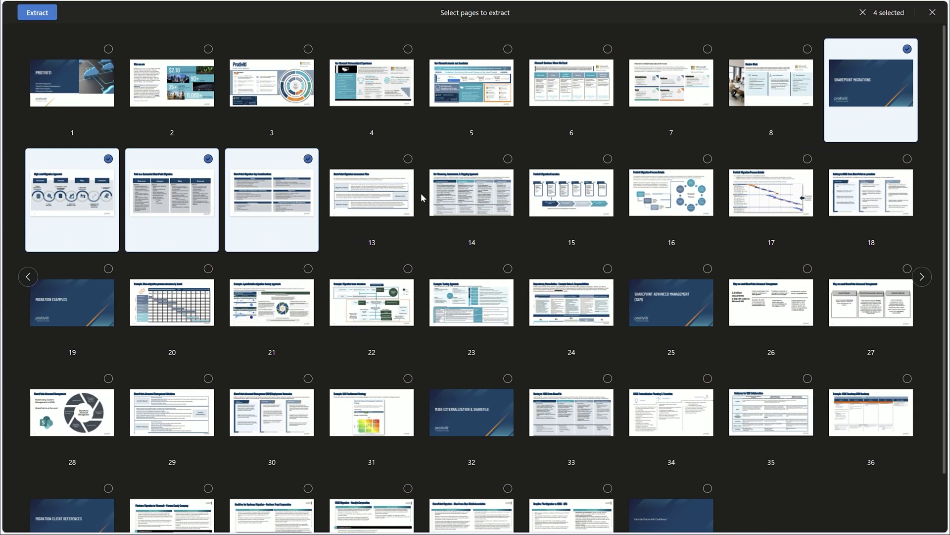
{"action": "left_click", "coordinate": [286, 222]}
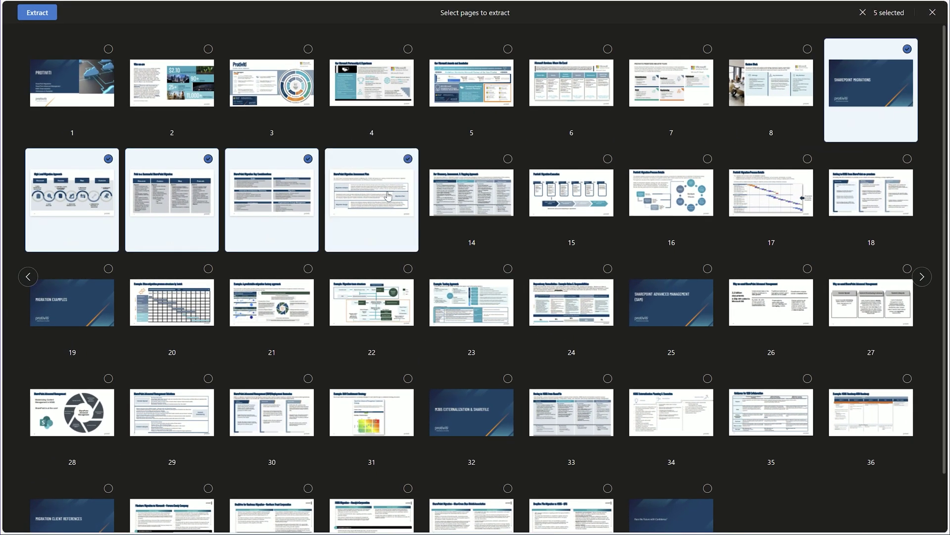
{"action": "left_click", "coordinate": [470, 195]}
{"action": "left_click", "coordinate": [564, 192]}
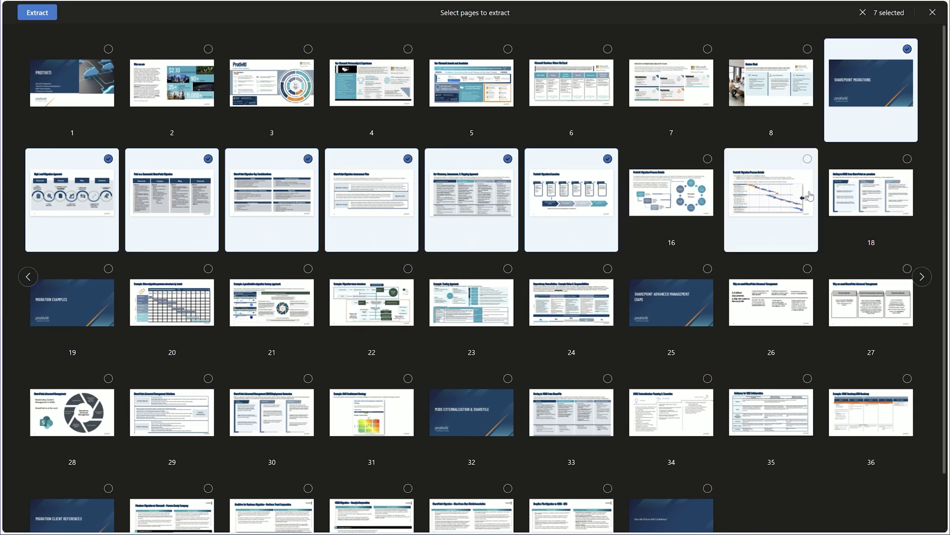
{"action": "left_click", "coordinate": [709, 186]}
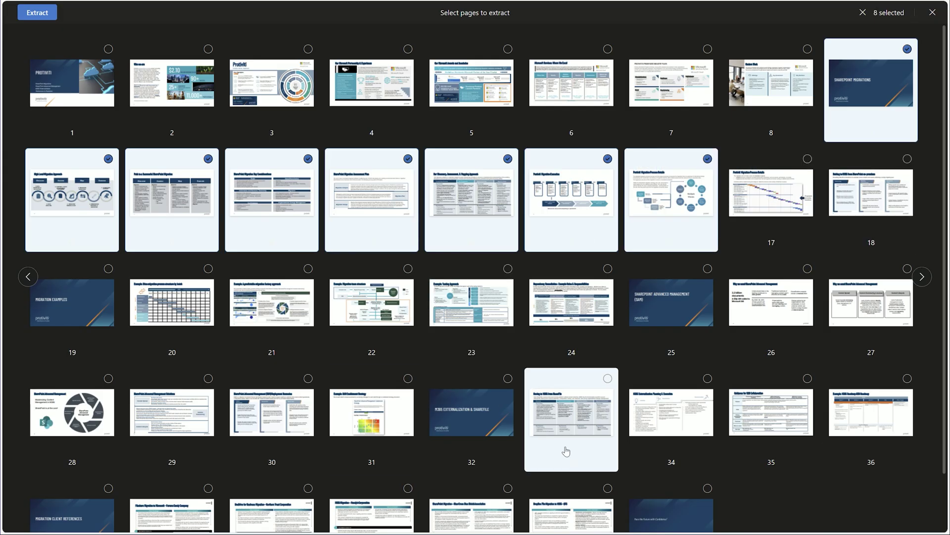
- Add page 41 further down, bringing the selection to nine pages
{"action": "scroll", "coordinate": [566, 450], "scroll_direction": "down", "scroll_amount": 1}
{"action": "left_click", "coordinate": [659, 515]}
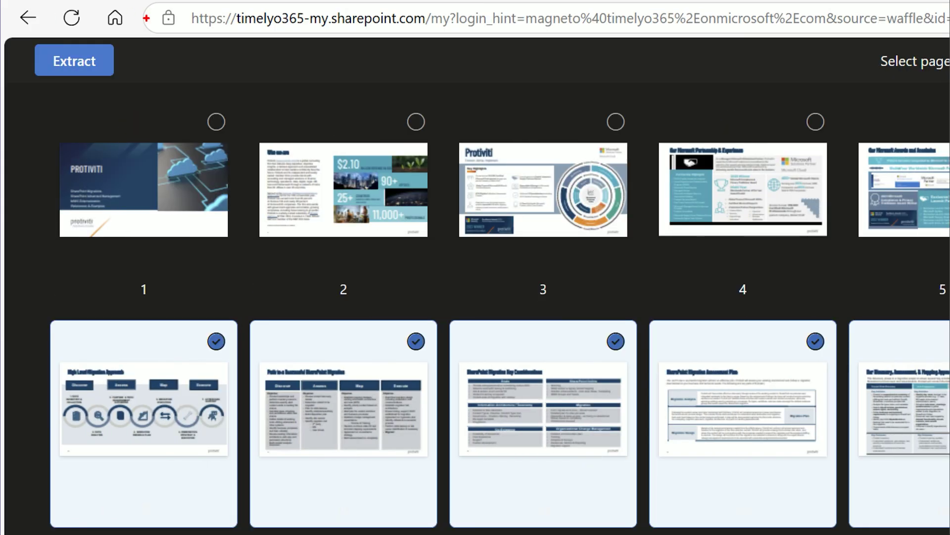
{"action": "mouse_move", "coordinate": [147, 18]}
{"action": "left_mouse_down"}
{"action": "mouse_move", "coordinate": [99, 106]}
{"action": "mouse_move", "coordinate": [156, 12]}
{"action": "left_mouse_up"}
- Extract the nine pages as 'M365 & SharePoint Migration Solutions' into the Demo folder
{"action": "left_click", "coordinate": [74, 61]}
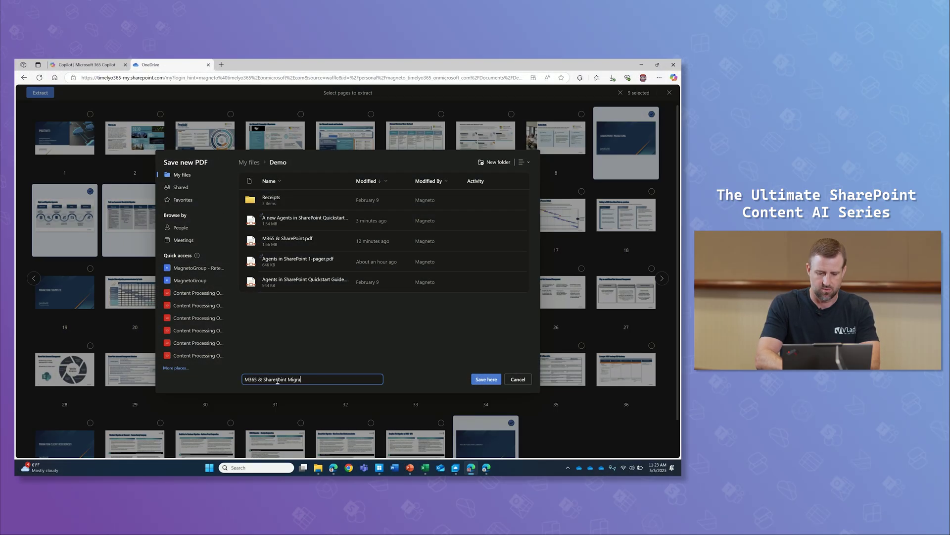
{"action": "type", "text": "n Solutions"}
{"action": "left_click", "coordinate": [486, 379]}
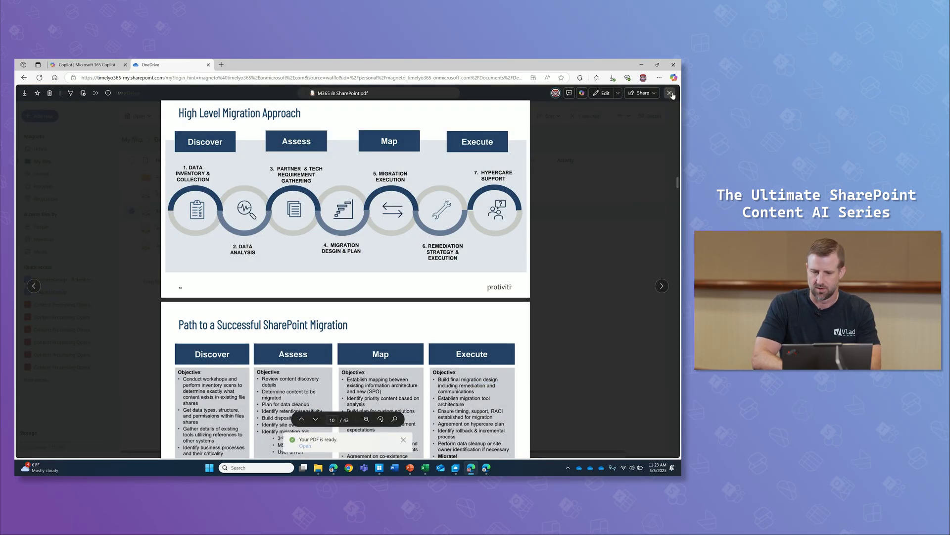
- Reload Demo, then open M365 & SharePoint Migration Solutions.pdf and scroll through its nine pages
{"action": "left_click", "coordinate": [670, 93]}
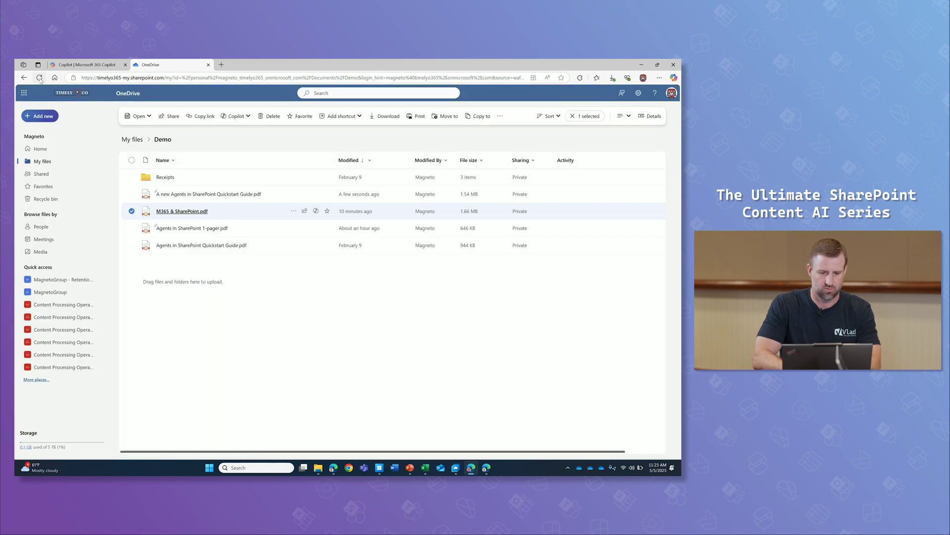
{"action": "left_click", "coordinate": [40, 79]}
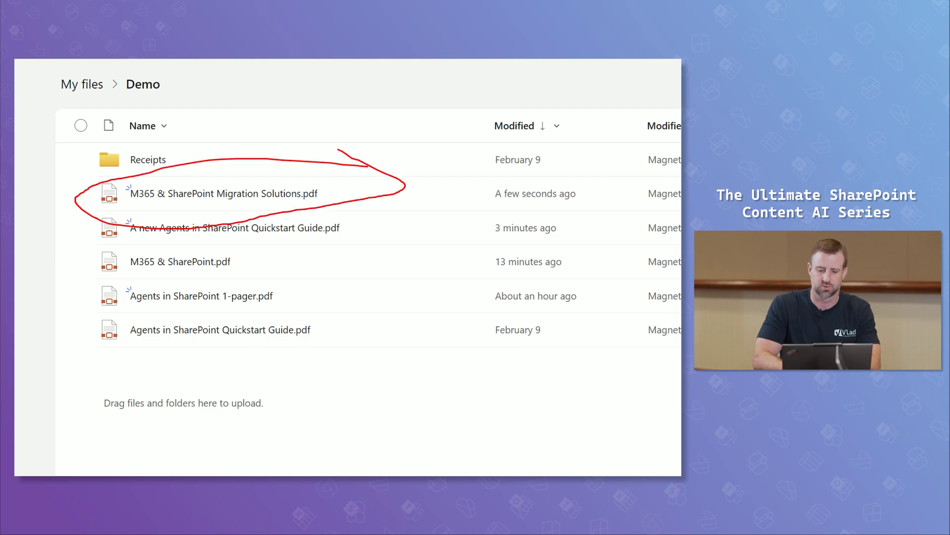
{"action": "left_click", "coordinate": [227, 196]}
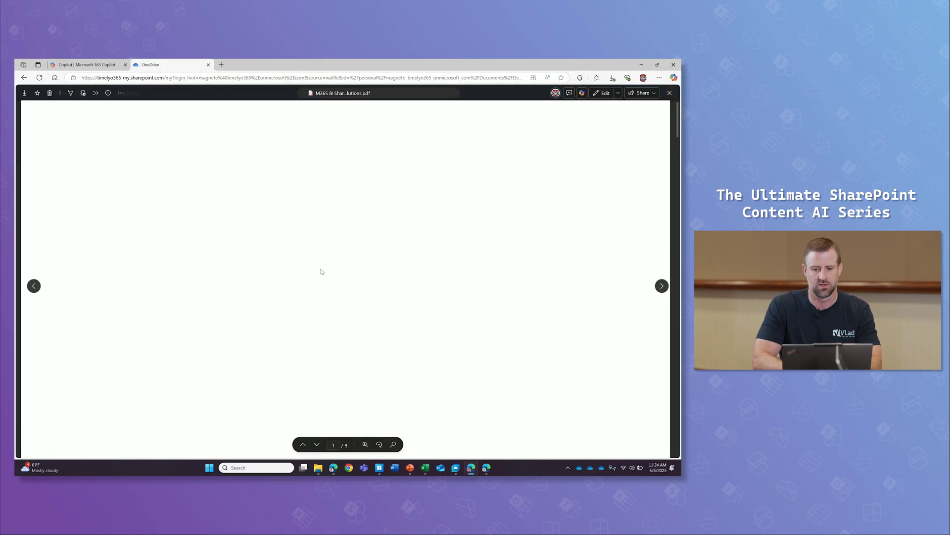
{"action": "scroll", "coordinate": [322, 272], "scroll_direction": "down", "scroll_amount": 10}
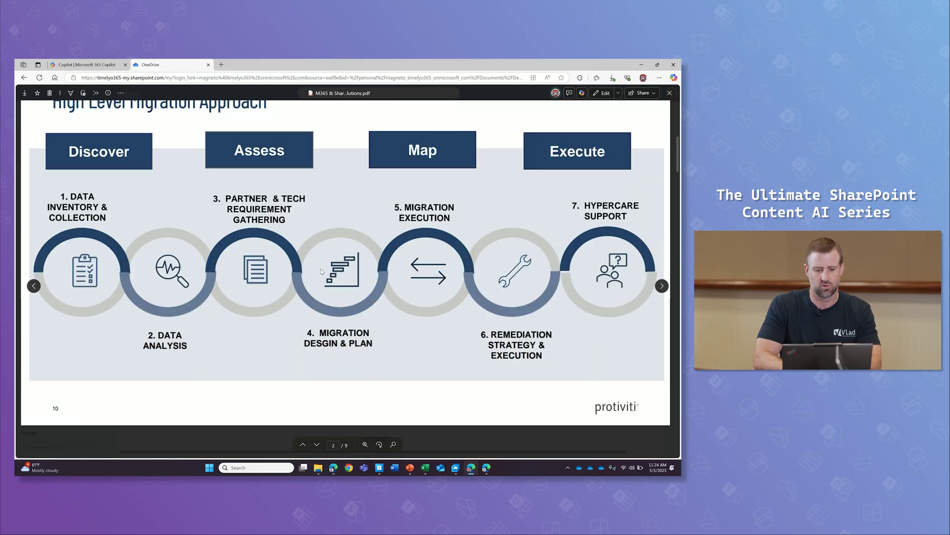
{"action": "scroll", "coordinate": [321, 271], "scroll_direction": "down", "scroll_amount": 1}
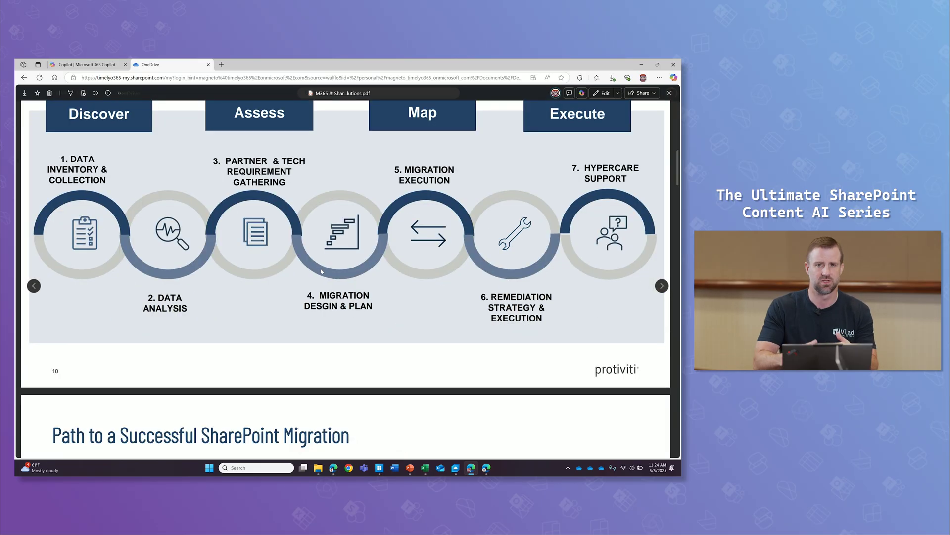
{"action": "scroll", "coordinate": [321, 271], "scroll_direction": "down", "scroll_amount": 1}
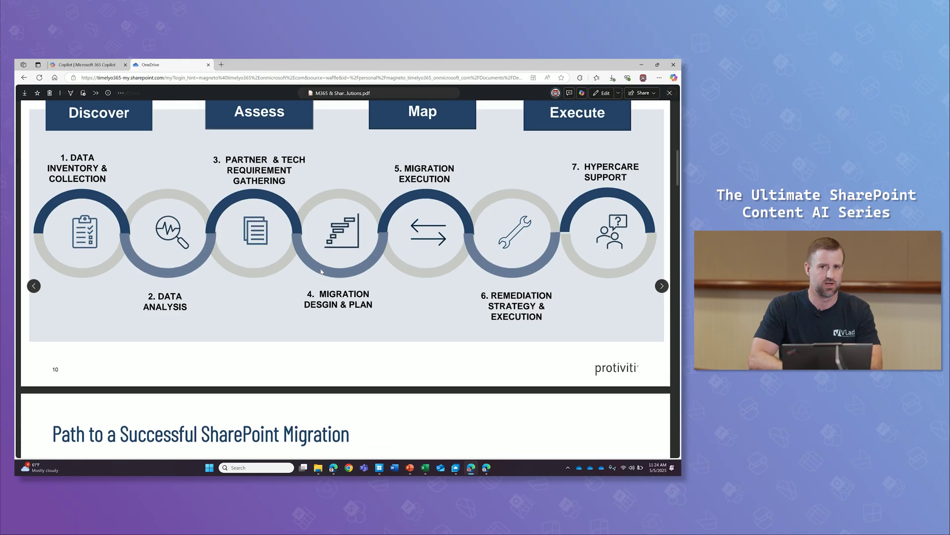
- Close the Migration Solutions PDF viewer to get back to the Demo folder
{"action": "left_click", "coordinate": [670, 93]}
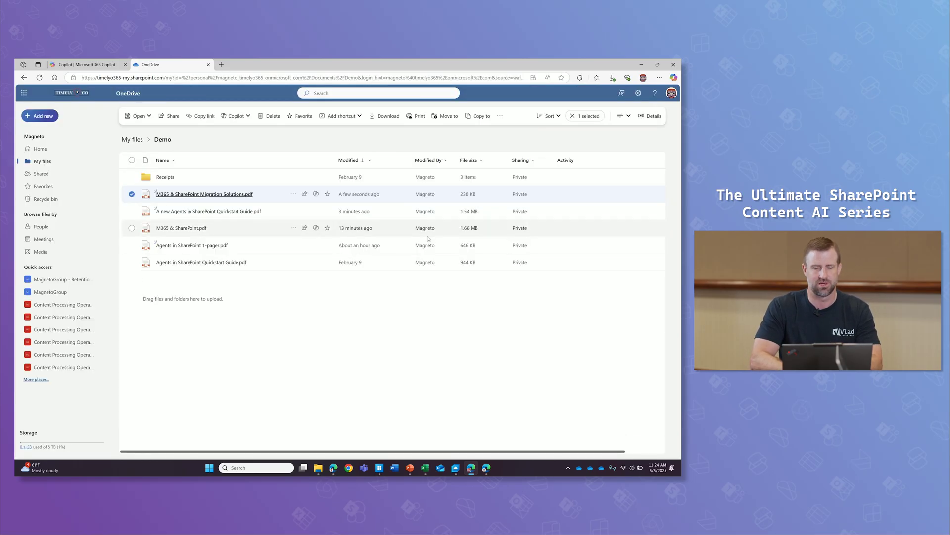